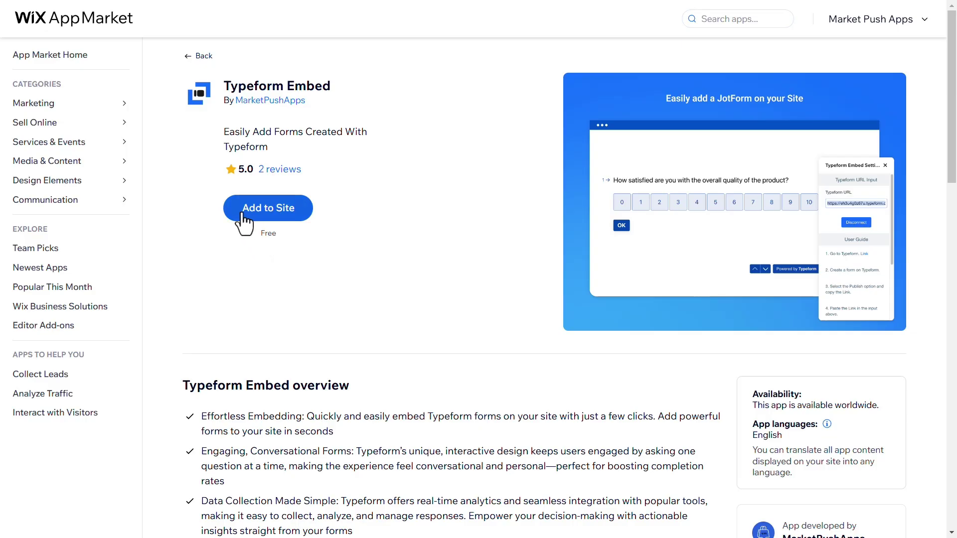
# Find the Typeform Embed app in the App Market and add it to the site, agreeing to its requested permissions
pyautogui.click(232, 216)
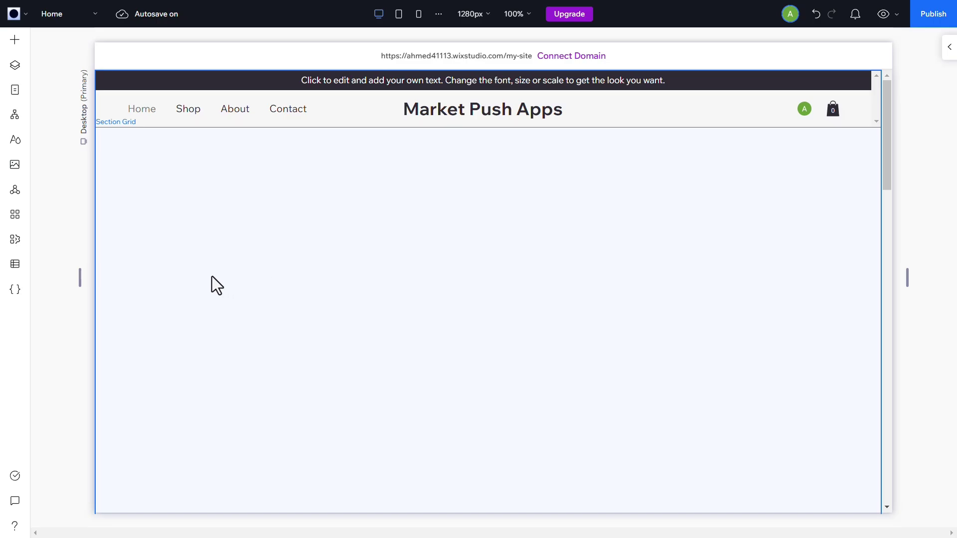
pyautogui.click(13, 220)
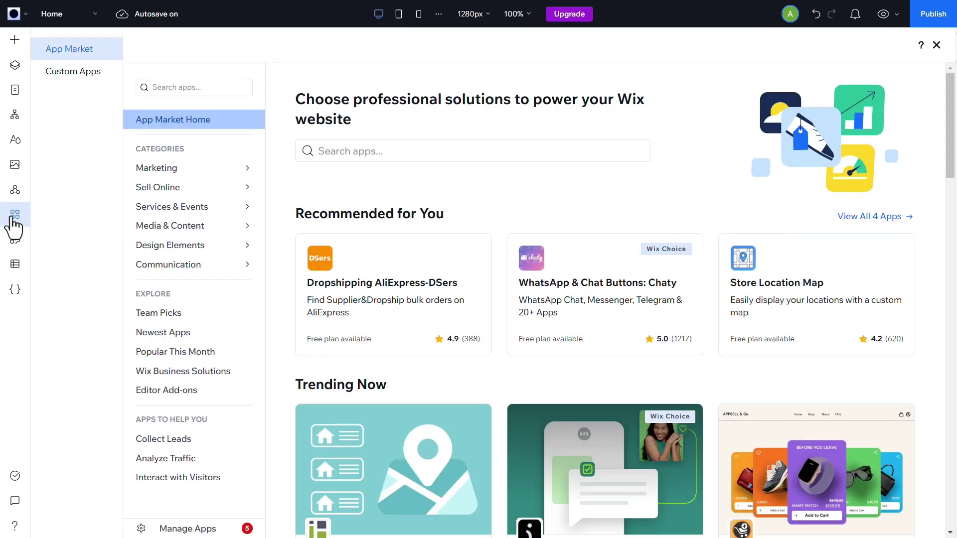
pyautogui.click(413, 156)
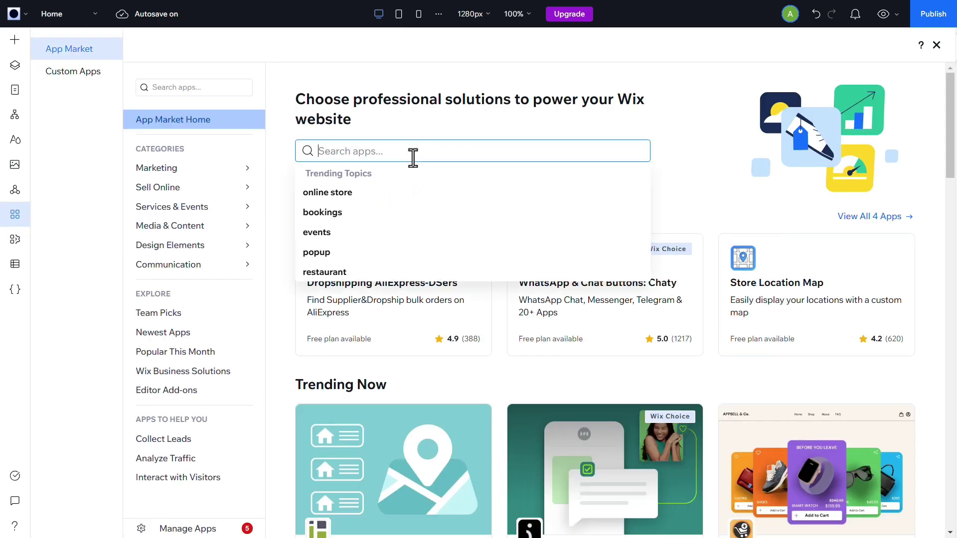
pyautogui.write('typeform ')
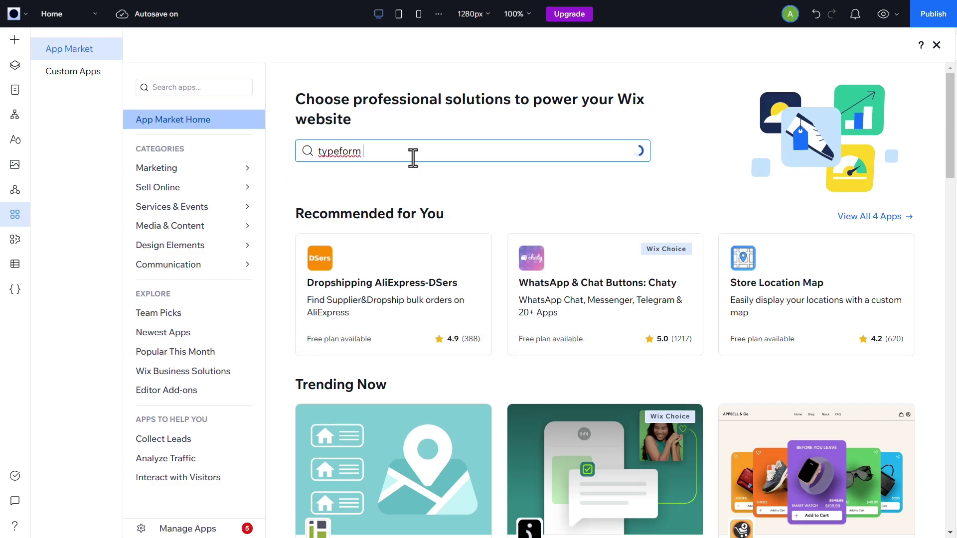
pyautogui.write('embed')
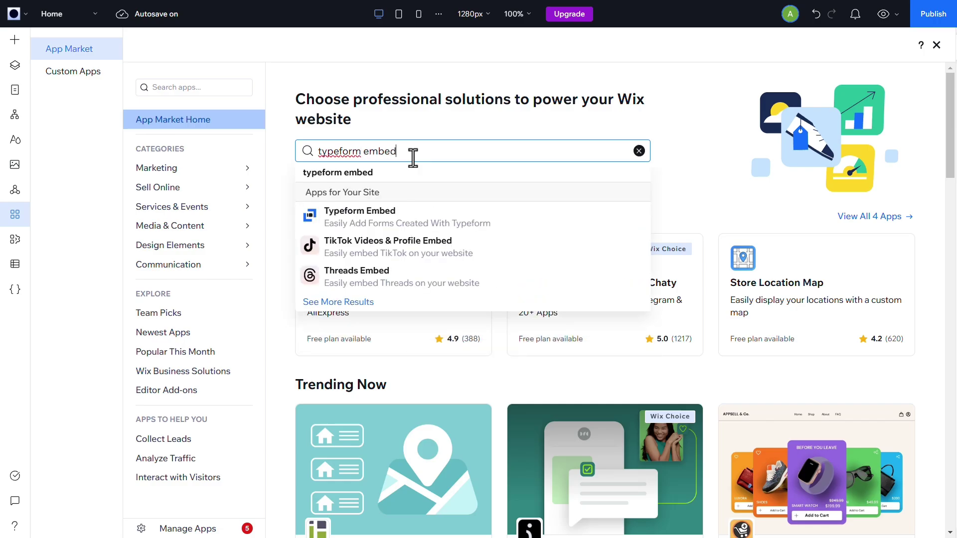
pyautogui.click(388, 216)
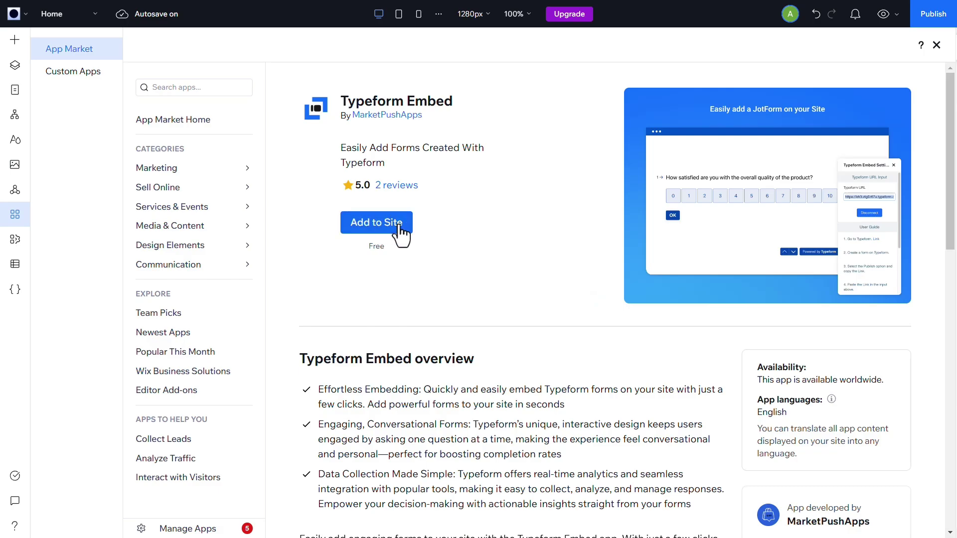
pyautogui.click(402, 233)
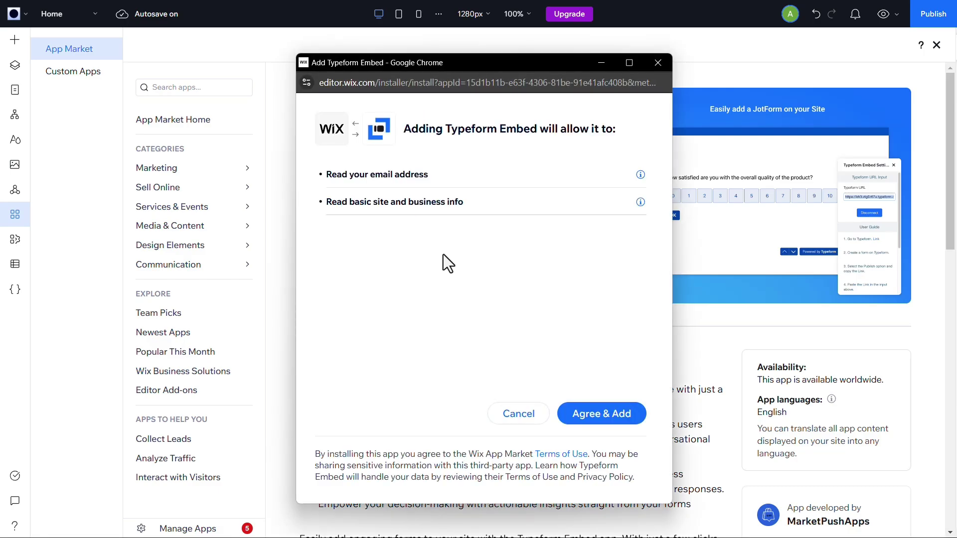
pyautogui.click(574, 413)
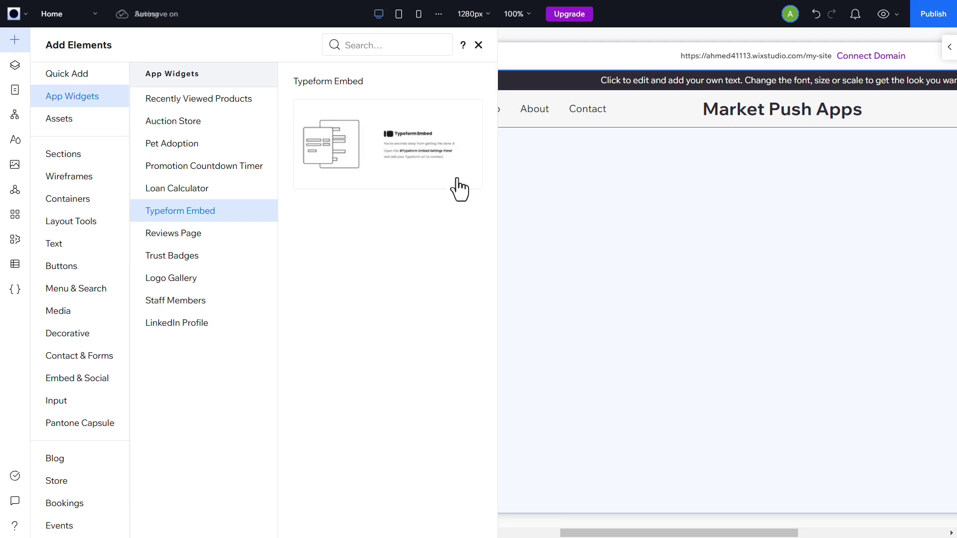
# Place the Typeform Embed widget on the Home page and stretch it to the full section width
pyautogui.click(397, 151)
pyautogui.moveTo(396, 151); pyautogui.dragTo(530, 350)
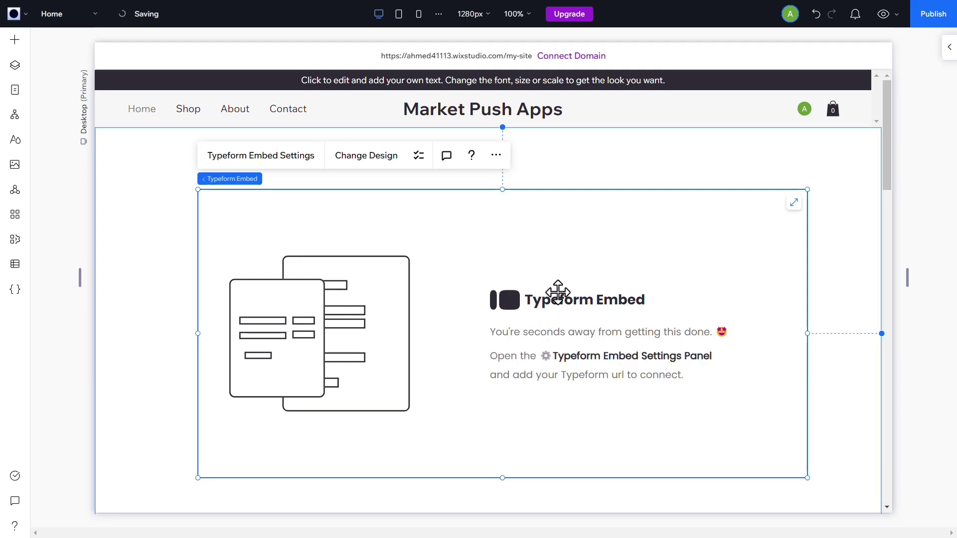
pyautogui.click(795, 204)
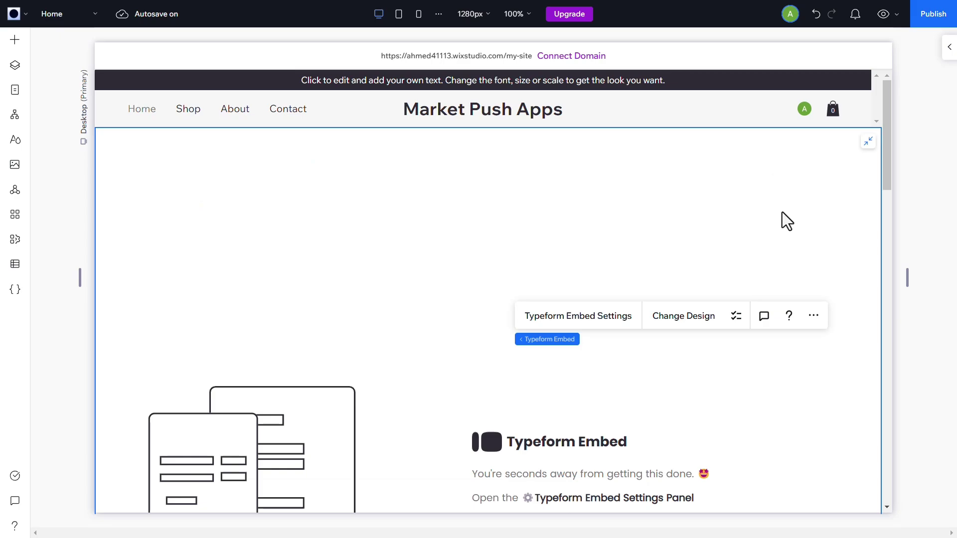
# Open the Typeform Embed widget's settings, follow the user guide's link to Typeform and start a new form
pyautogui.click(620, 318)
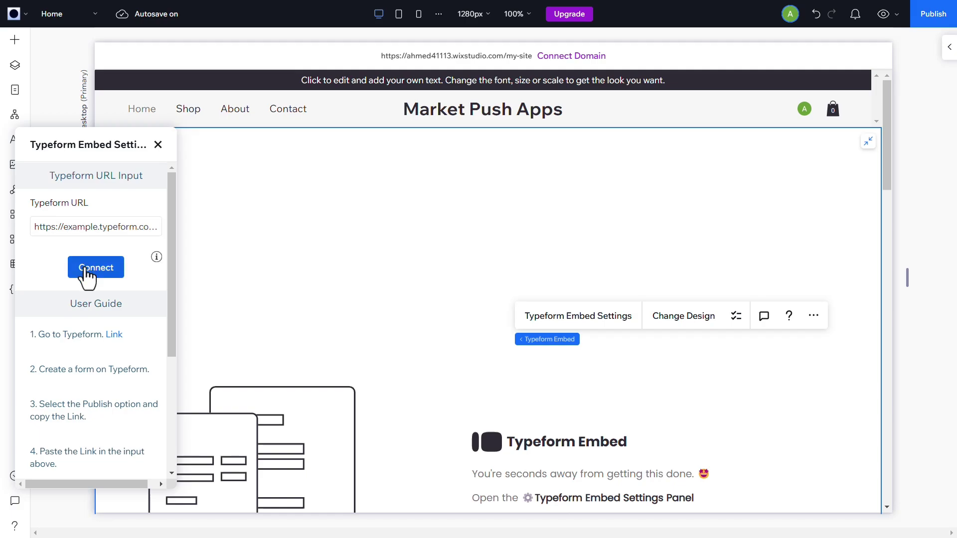
pyautogui.click(114, 344)
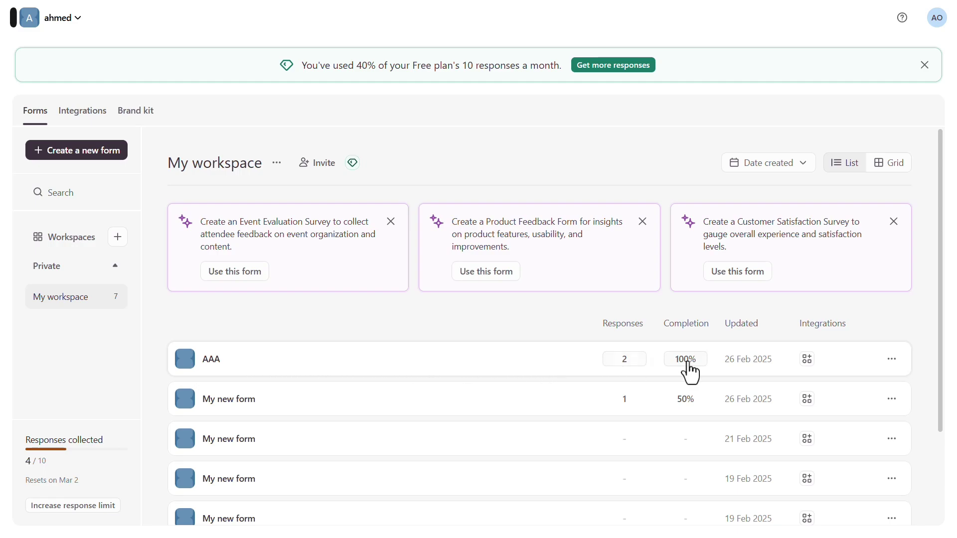
pyautogui.click(887, 357)
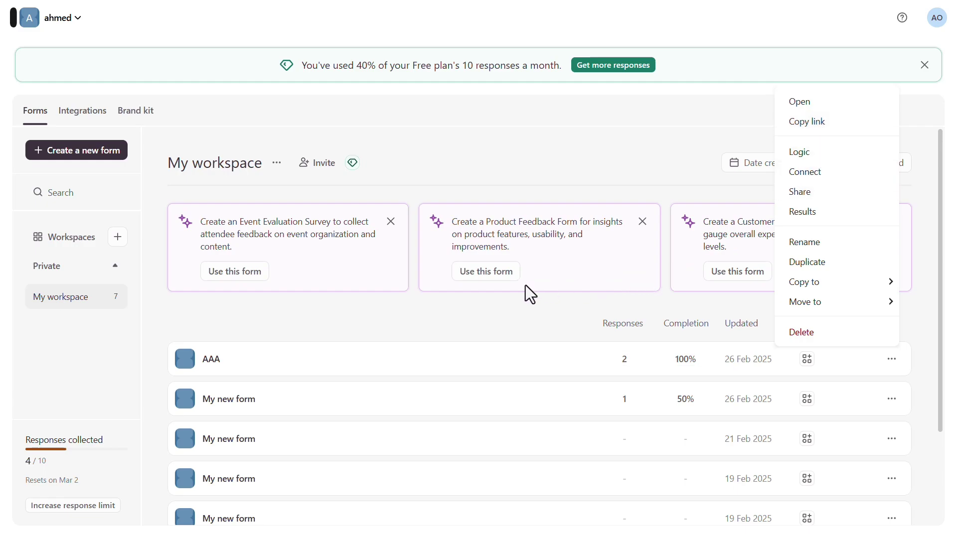
pyautogui.click(98, 154)
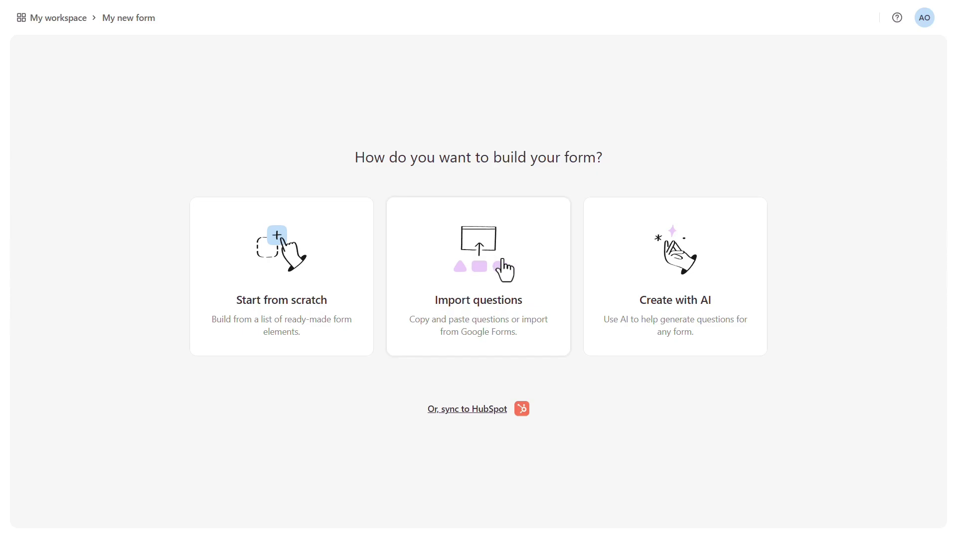
# Generate the form's questions with AI for all forms, using the goal "Get feedback from our customers" and no specific topics
pyautogui.click(726, 301)
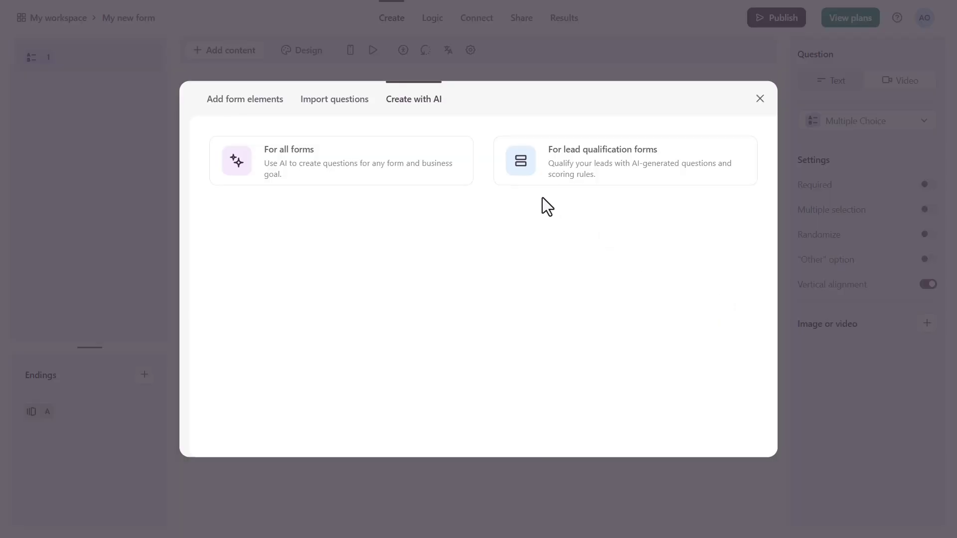
pyautogui.click(393, 180)
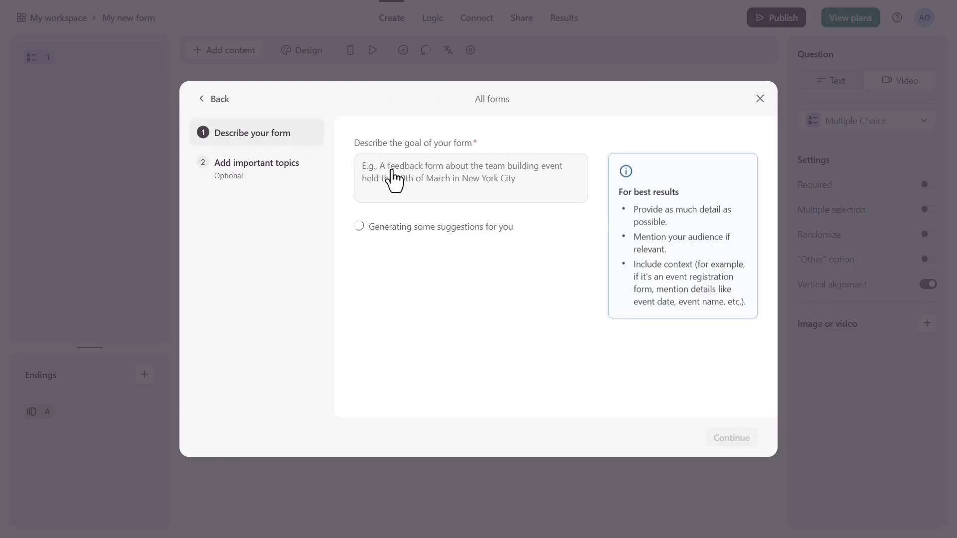
pyautogui.click(392, 176)
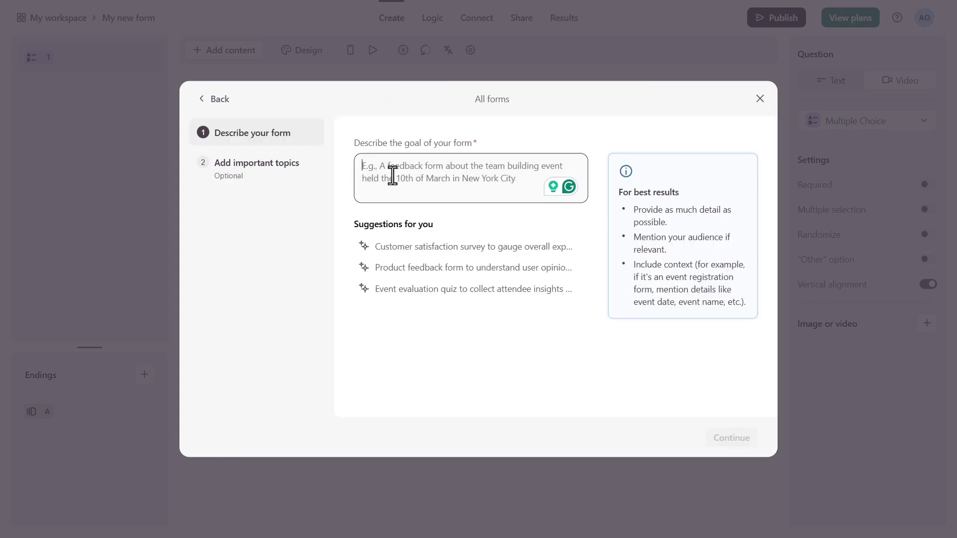
pyautogui.write('Get feedb')
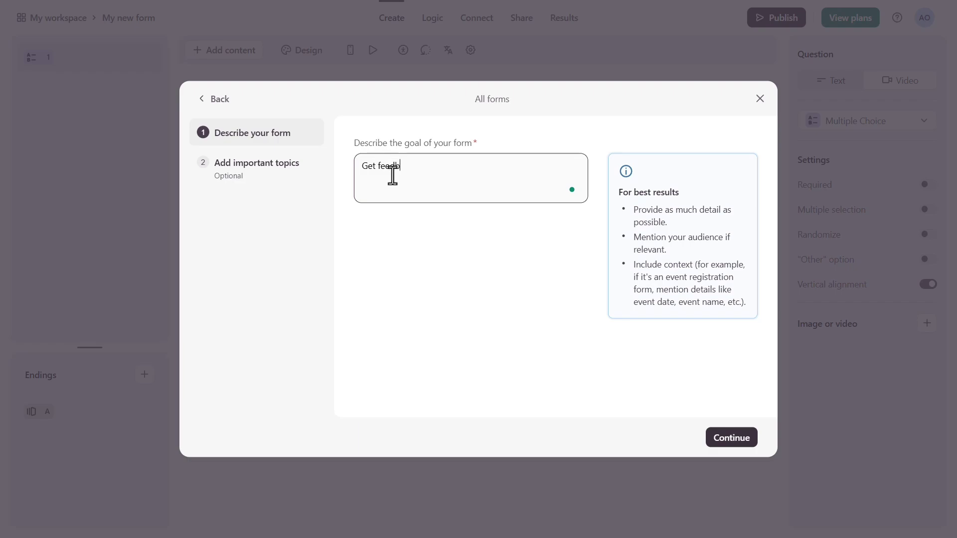
pyautogui.write('ack from our customers')
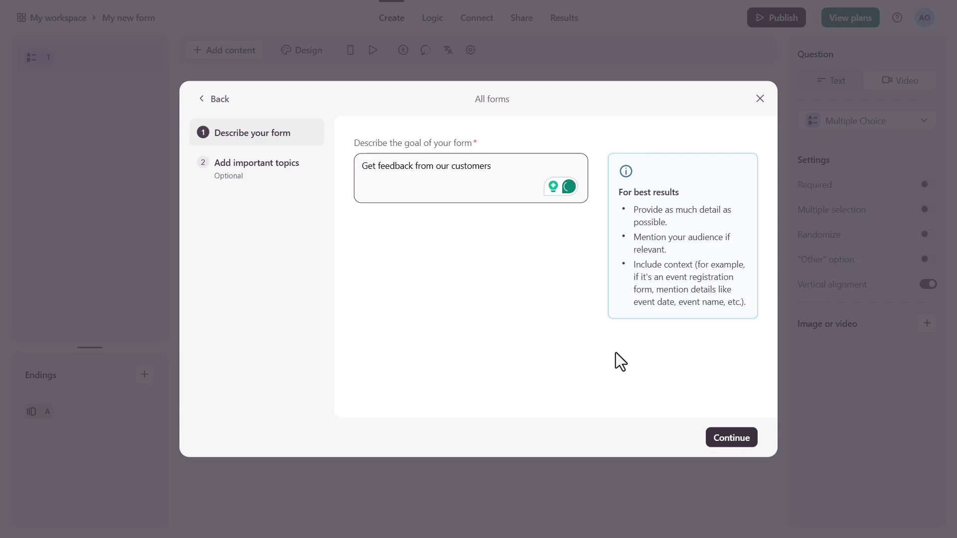
pyautogui.click(727, 448)
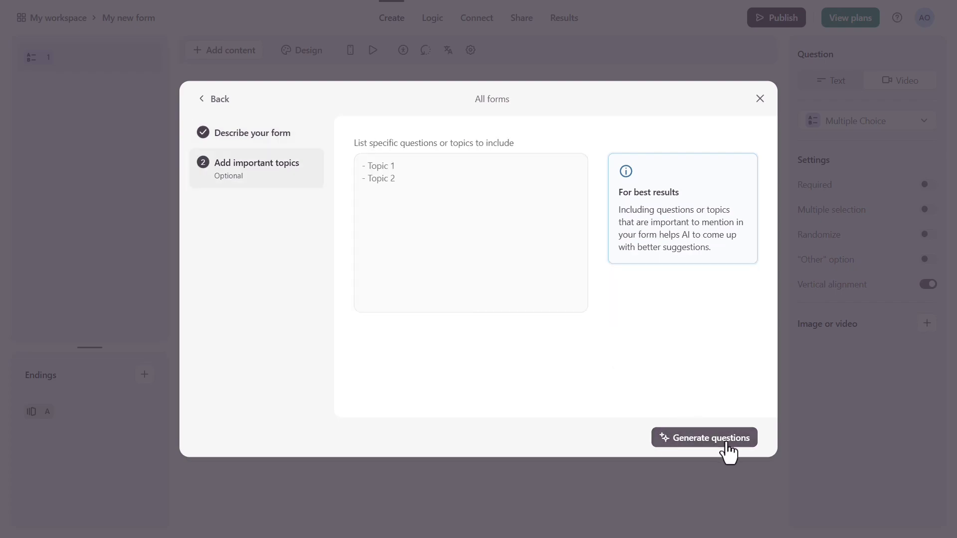
pyautogui.click(727, 447)
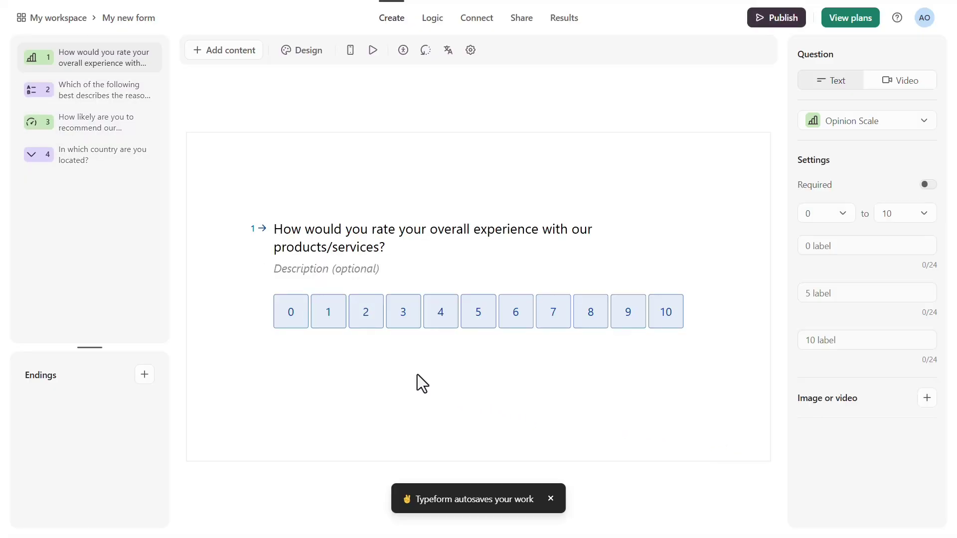
# Review the generated questions and apply the Smart Ash gallery theme to the form
pyautogui.click(47, 104)
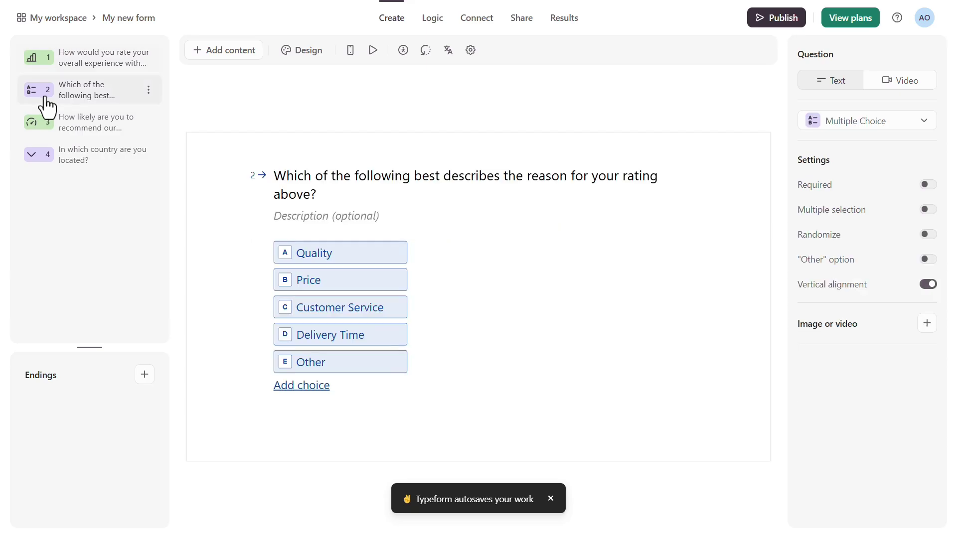
pyautogui.click(61, 132)
pyautogui.click(68, 168)
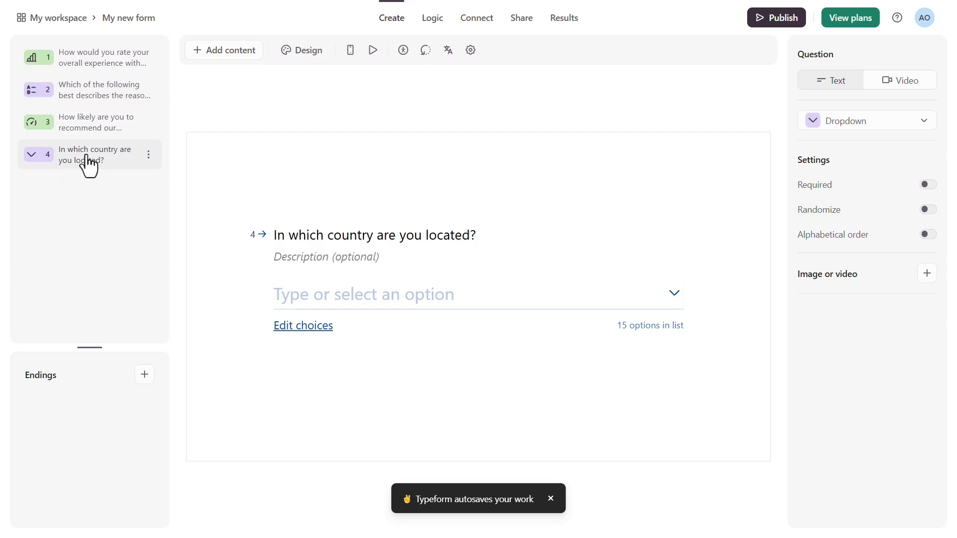
pyautogui.click(305, 52)
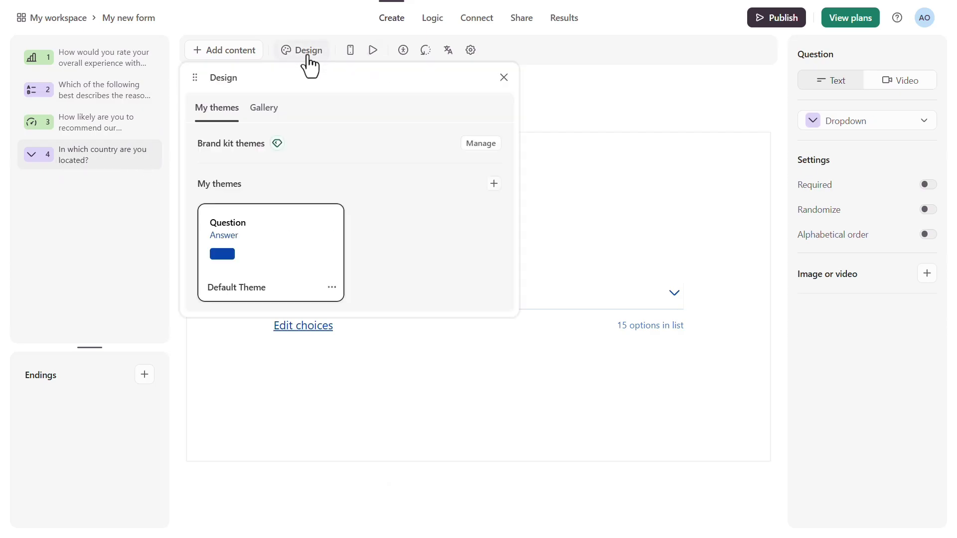
pyautogui.click(264, 108)
pyautogui.scroll(-1, 316, 279)
pyautogui.click(323, 241)
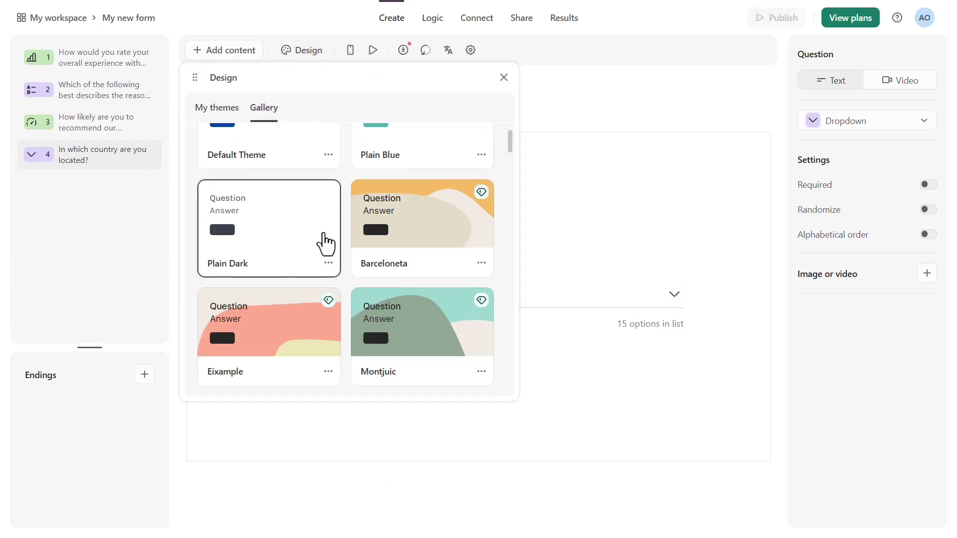
pyautogui.scroll(-5, 390, 197)
pyautogui.scroll(-5, 301, 288)
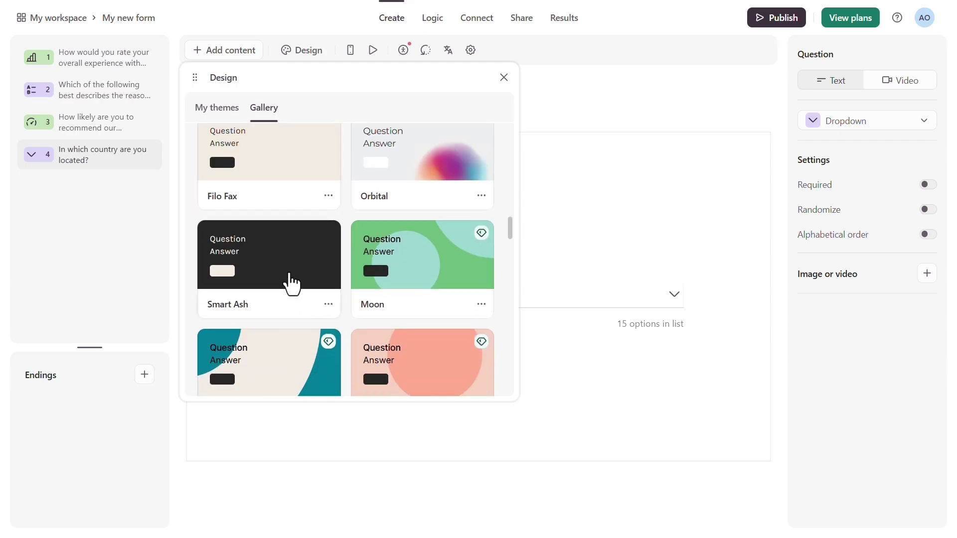
pyautogui.click(288, 278)
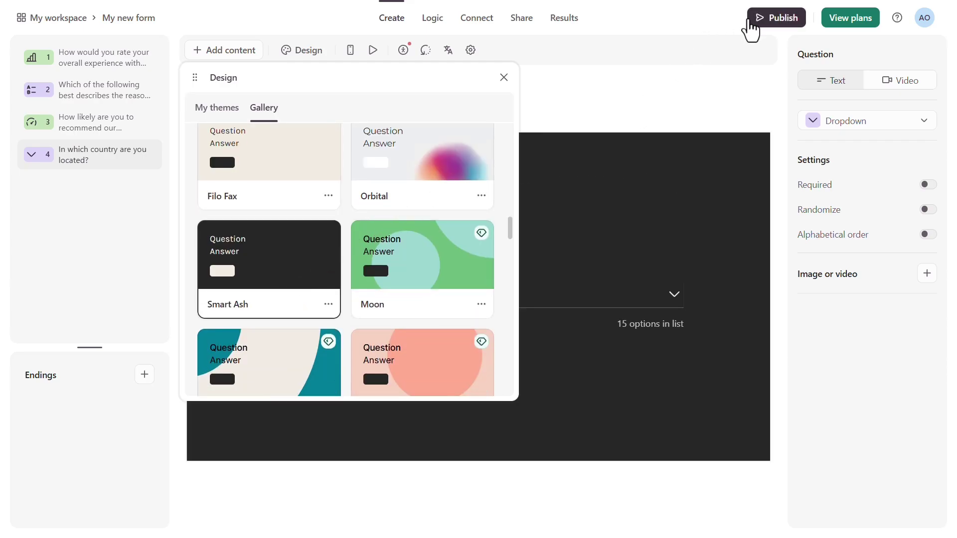
pyautogui.click(504, 77)
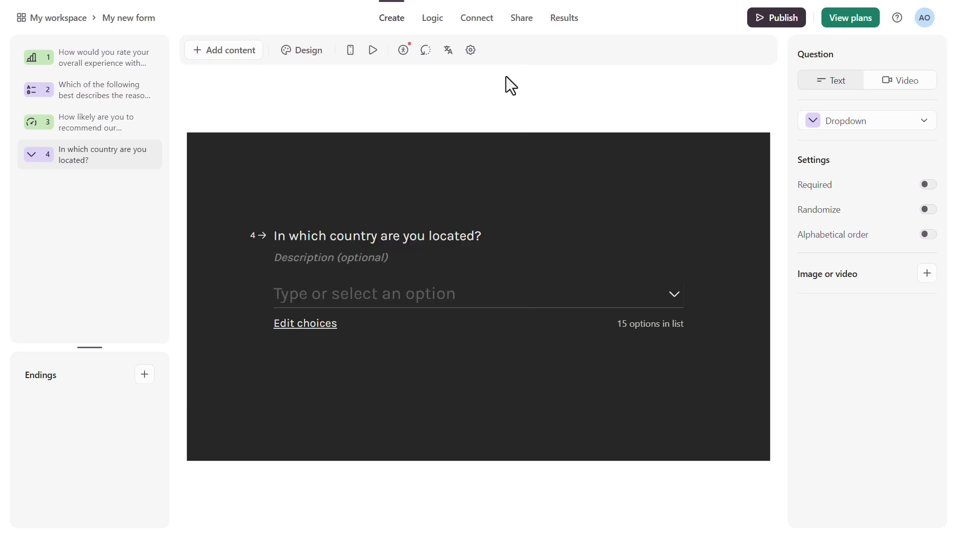
# Publish the form, copy its link and switch back to the Wix Studio editor
pyautogui.click(762, 20)
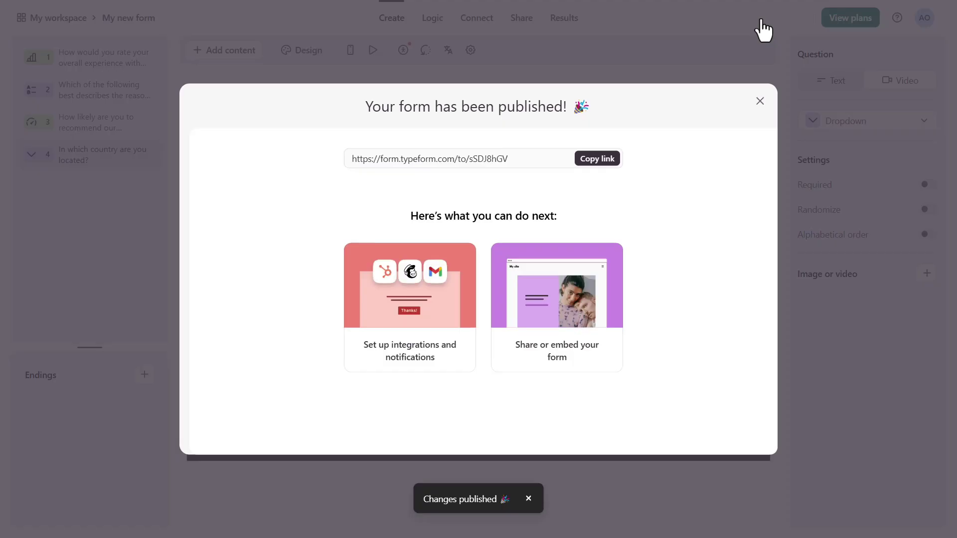
pyautogui.click(584, 160)
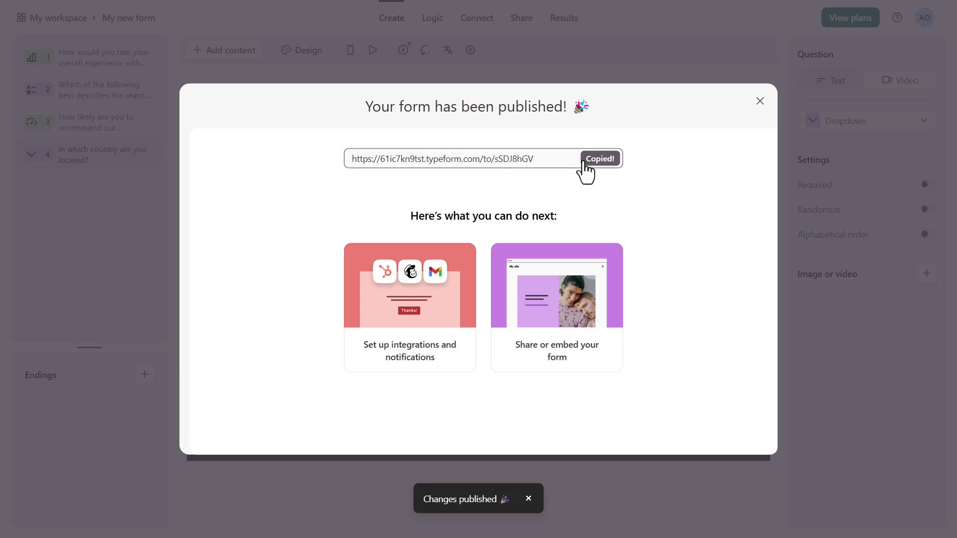
pyautogui.hotkey('ctrl', 'Tab')
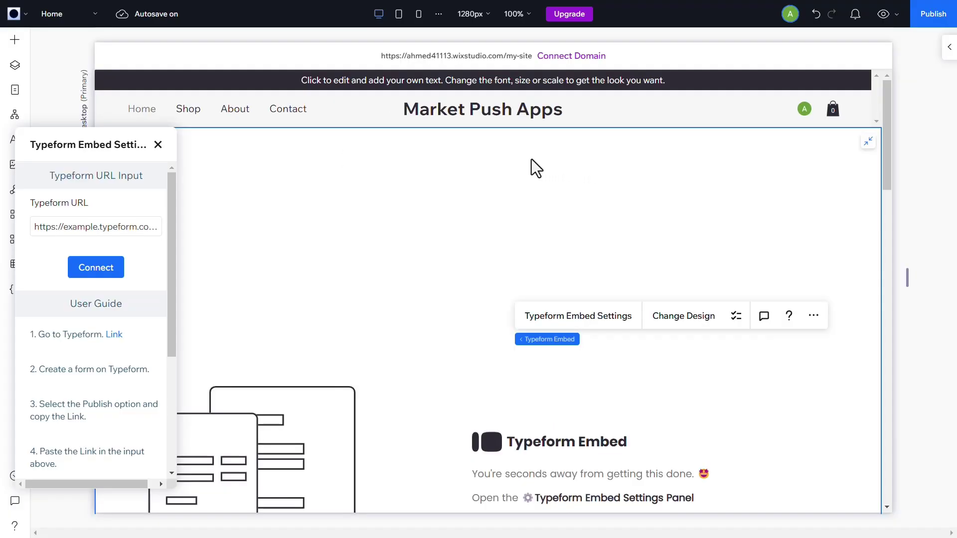
# Paste the copied form link as the Typeform URL and connect it to the widget
pyautogui.click(73, 232)
pyautogui.hotkey('ctrl', 'v')
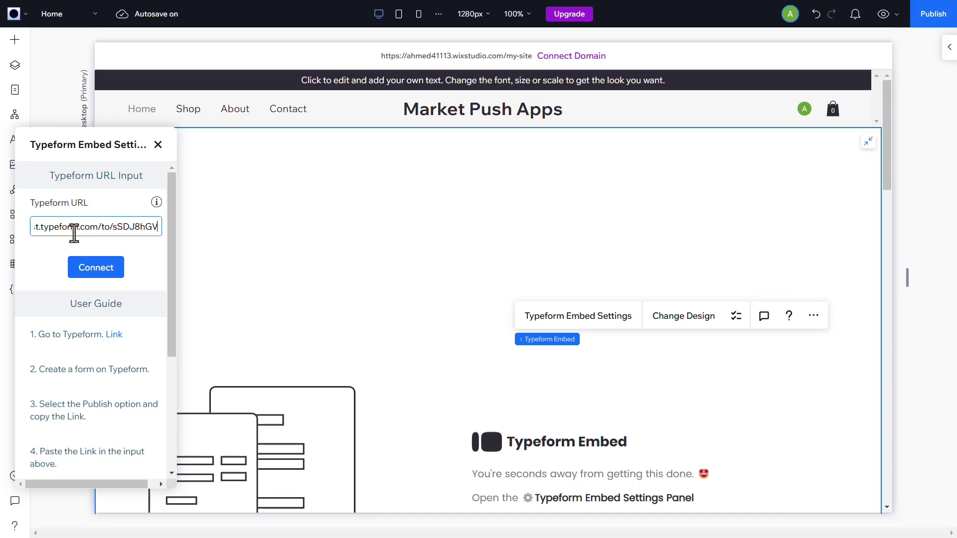
pyautogui.click(94, 269)
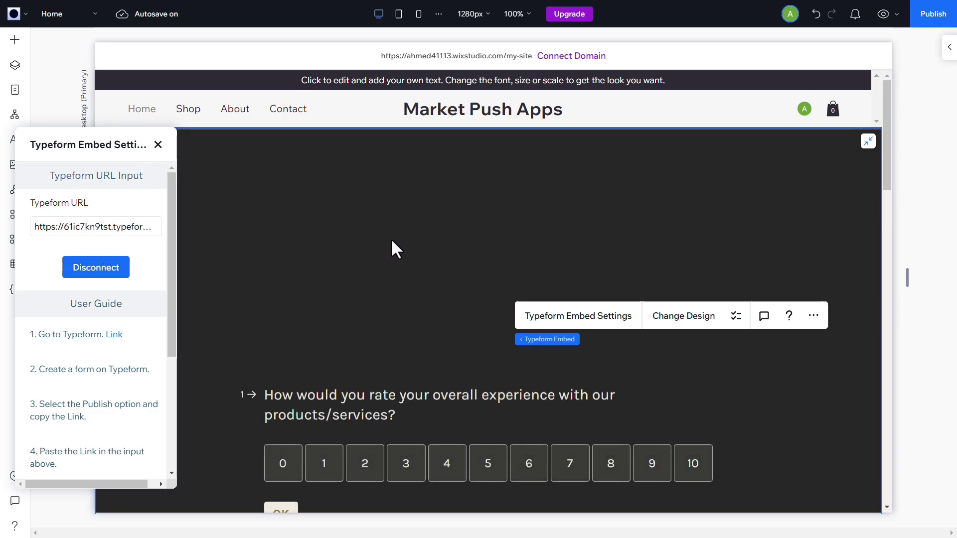
pyautogui.scroll(-1, 394, 239)
pyautogui.scroll(-1, 413, 225)
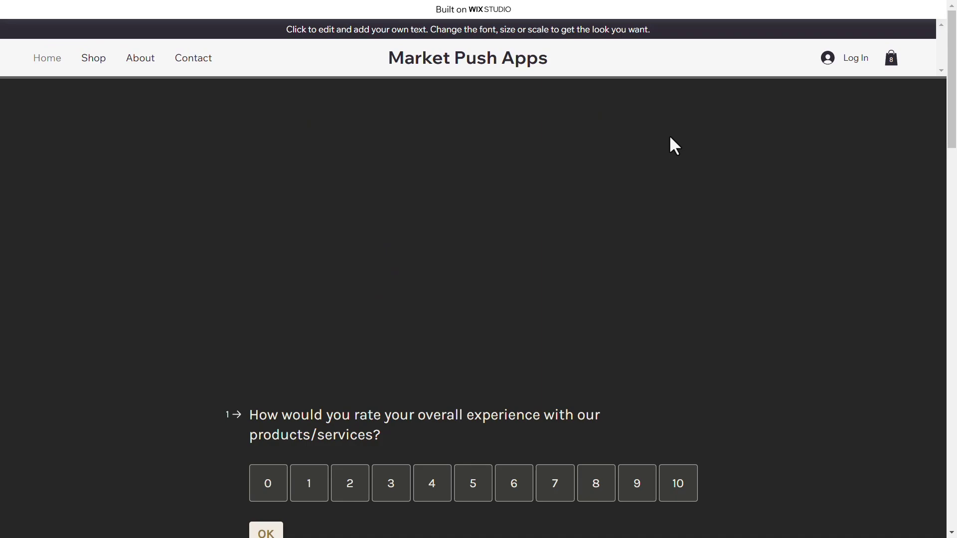
# Submit a test response on the published site: overall rating 10, reason Quality, recommendation likelihood 10, country United States
pyautogui.scroll(-3, 670, 137)
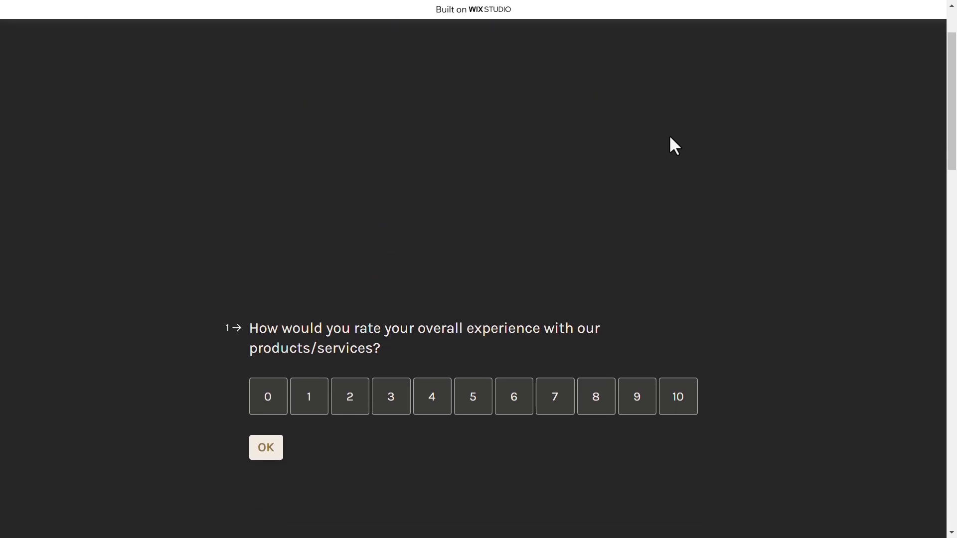
pyautogui.click(672, 336)
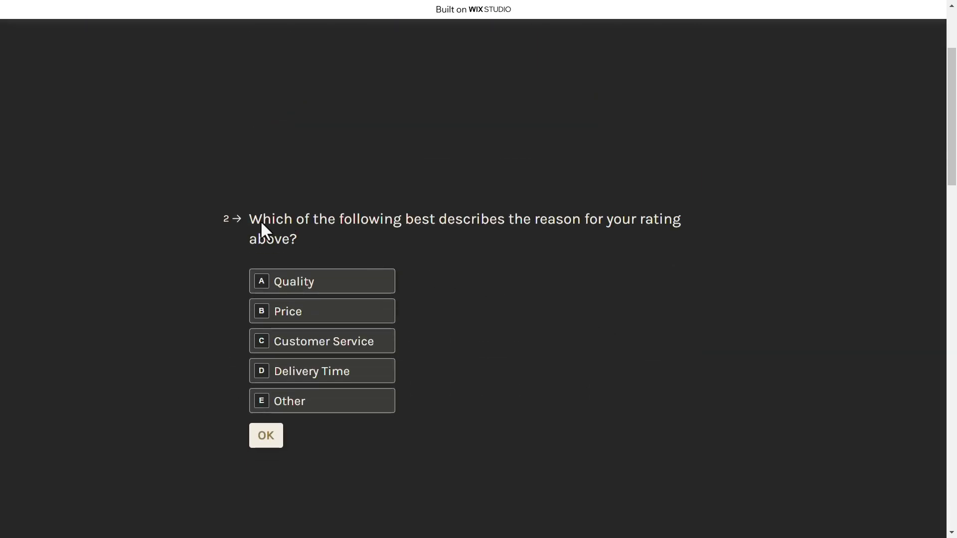
pyautogui.click(263, 282)
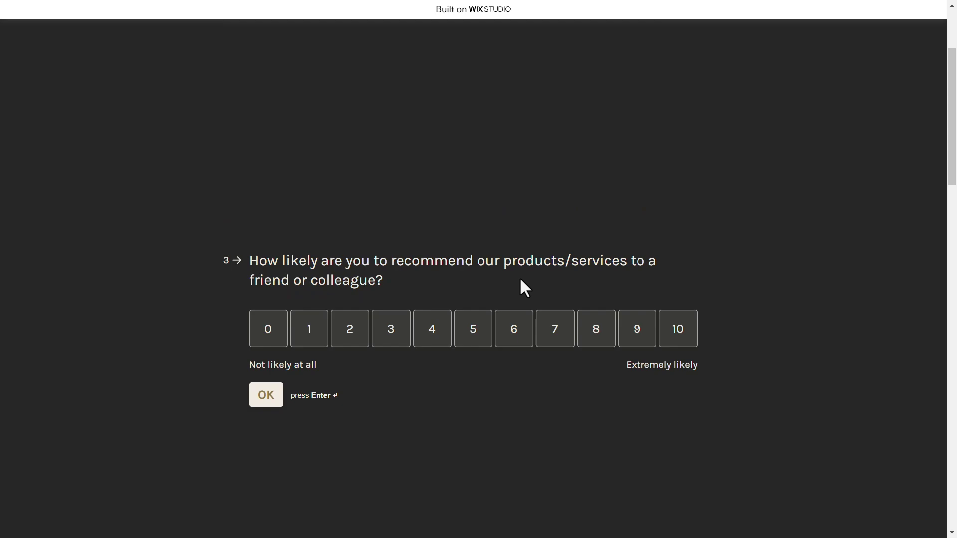
pyautogui.click(662, 326)
pyautogui.click(661, 322)
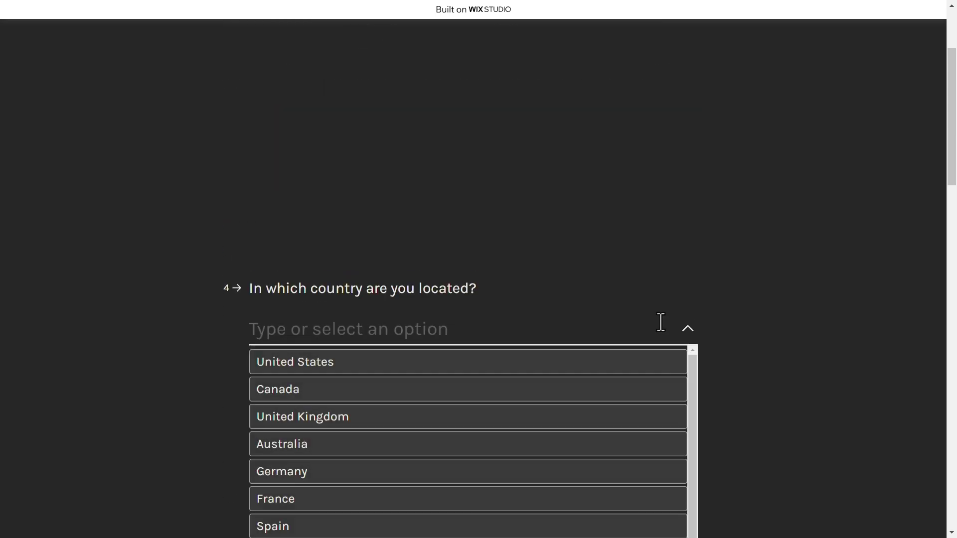
pyautogui.click(615, 361)
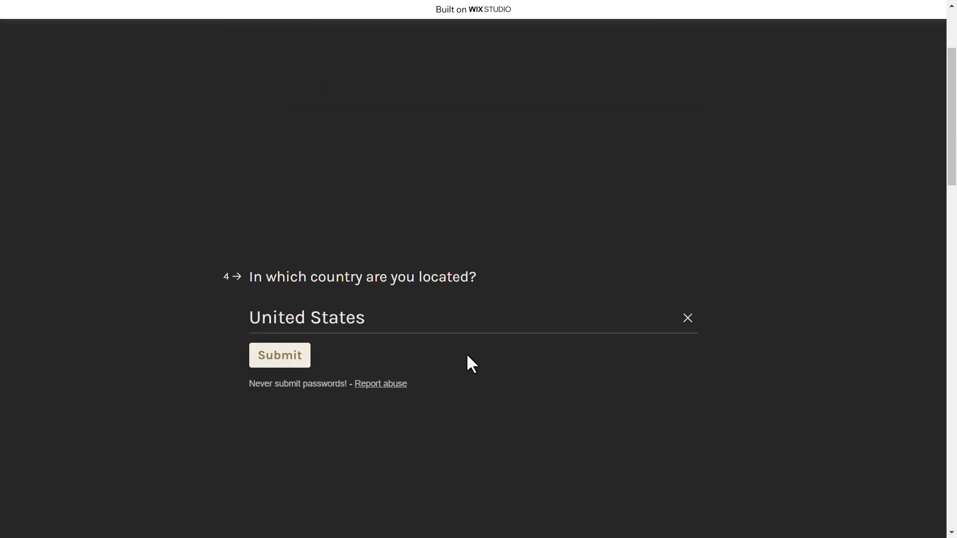
pyautogui.click(291, 358)
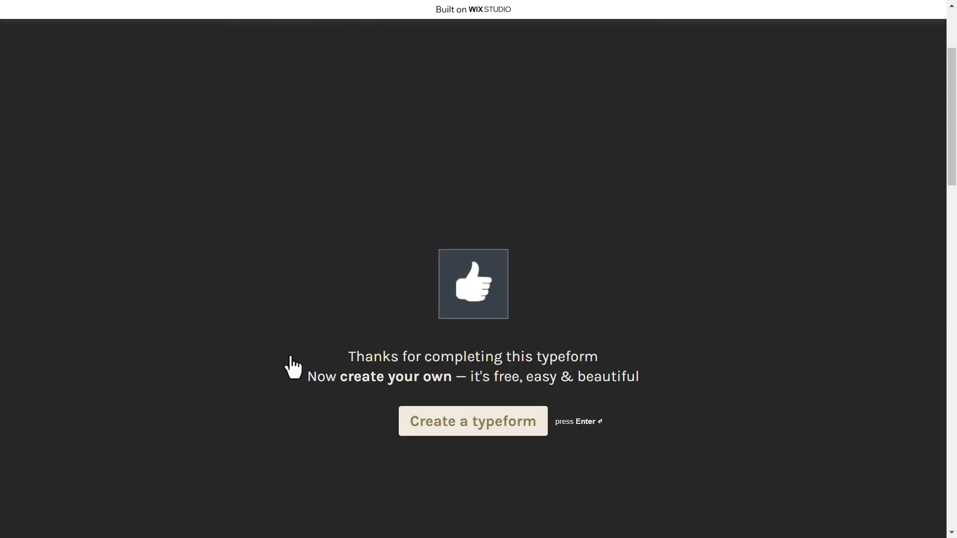